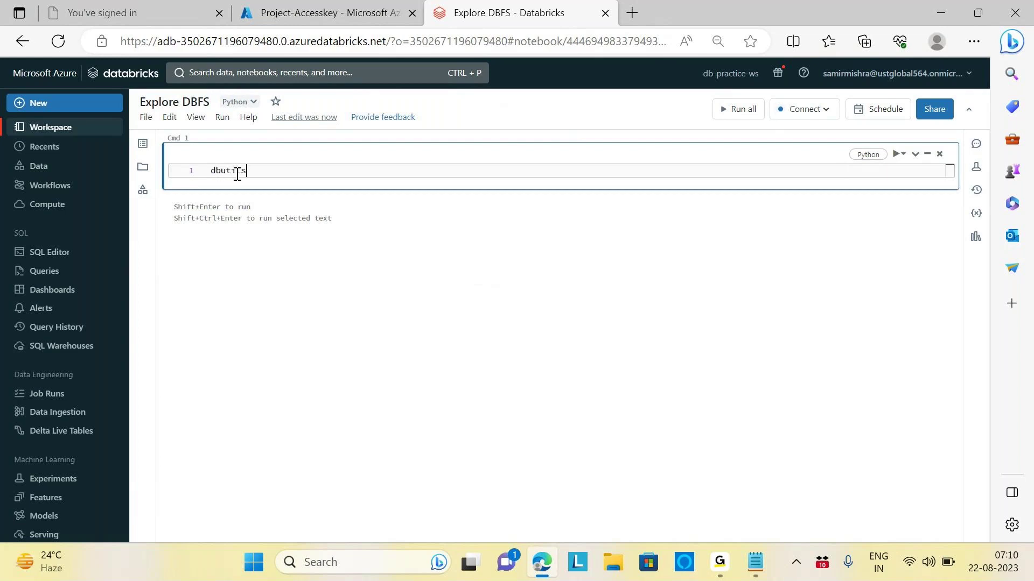
# Run dbutils.fs.ls('/') in the first notebook cell, and rerun it wrapped in display() to list the DBFS root as a table
pyautogui.write(".fs.ls('/')")
pyautogui.hotkey('shift', 'Return')
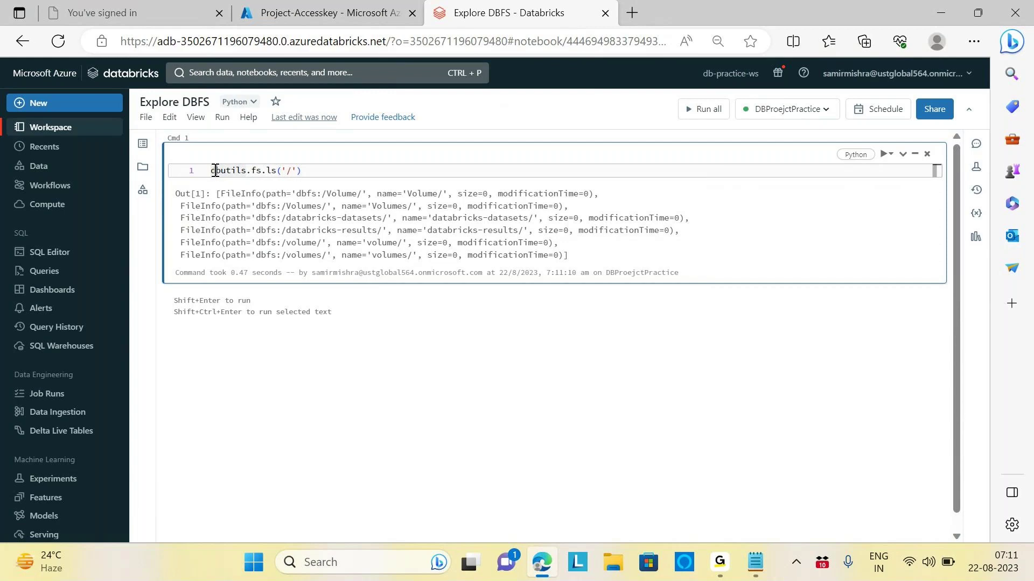
pyautogui.click(213, 170)
pyautogui.write('display(')
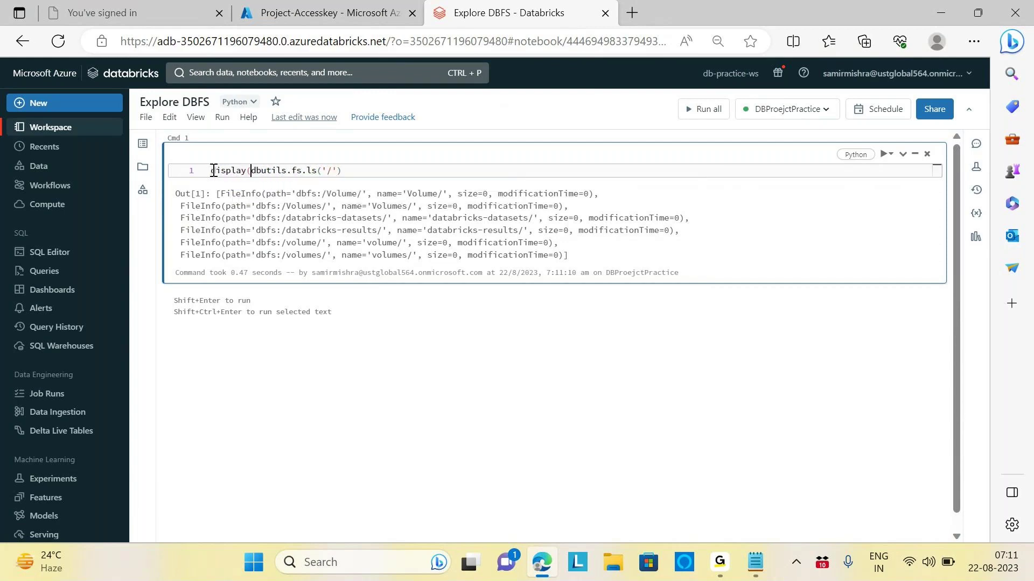
pyautogui.click(352, 174)
pyautogui.write(')')
pyautogui.hotkey('shift', 'Return')
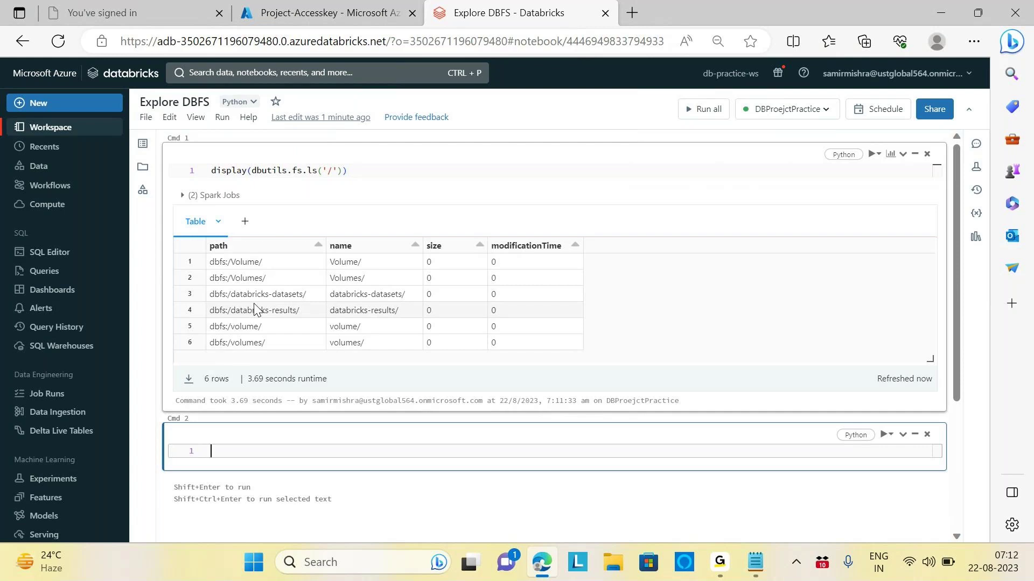
# Try to enable the DBFS File Browser in the advanced workspace settings of the admin settings
pyautogui.click(35, 166)
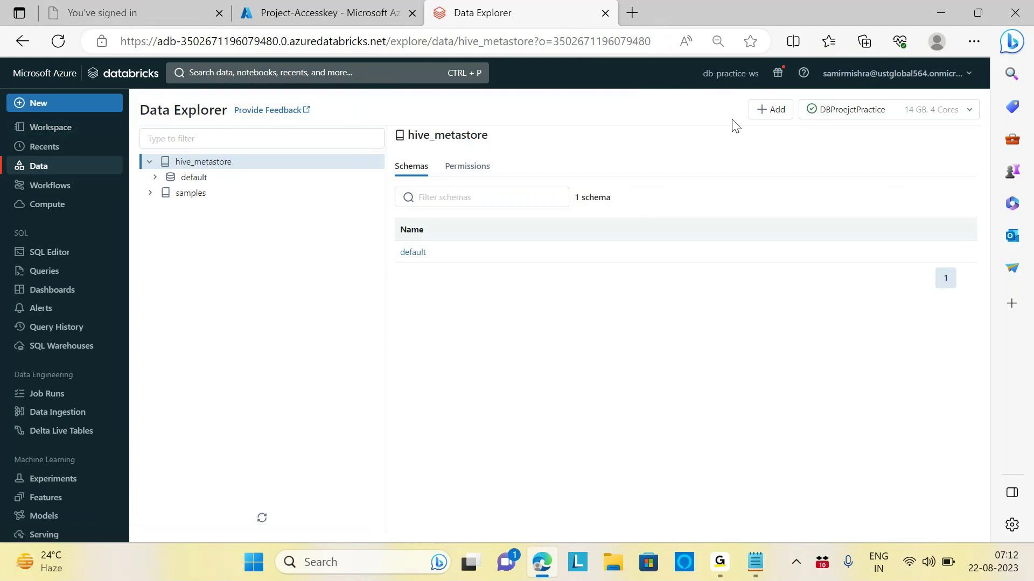
pyautogui.click(968, 74)
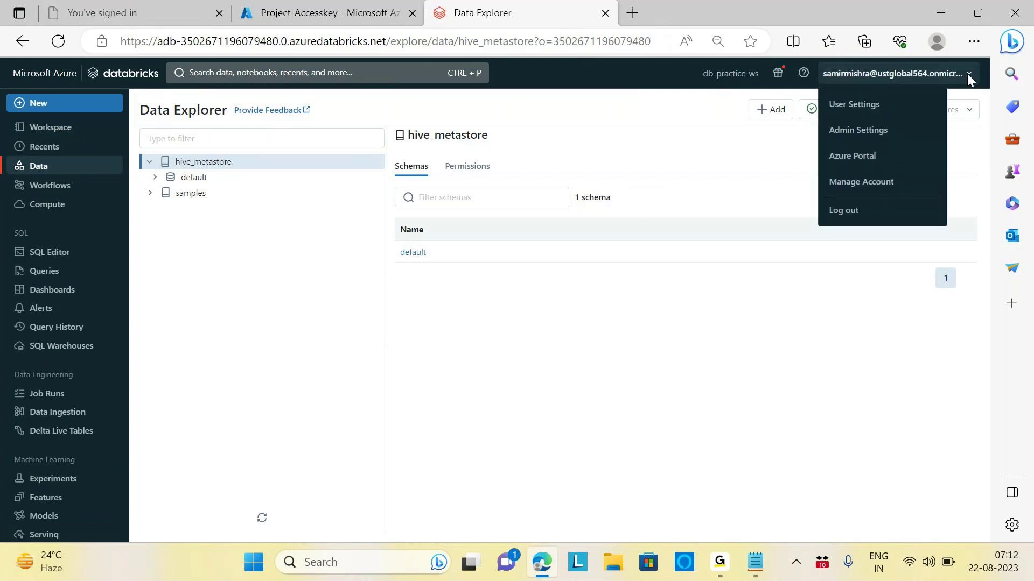
pyautogui.click(869, 136)
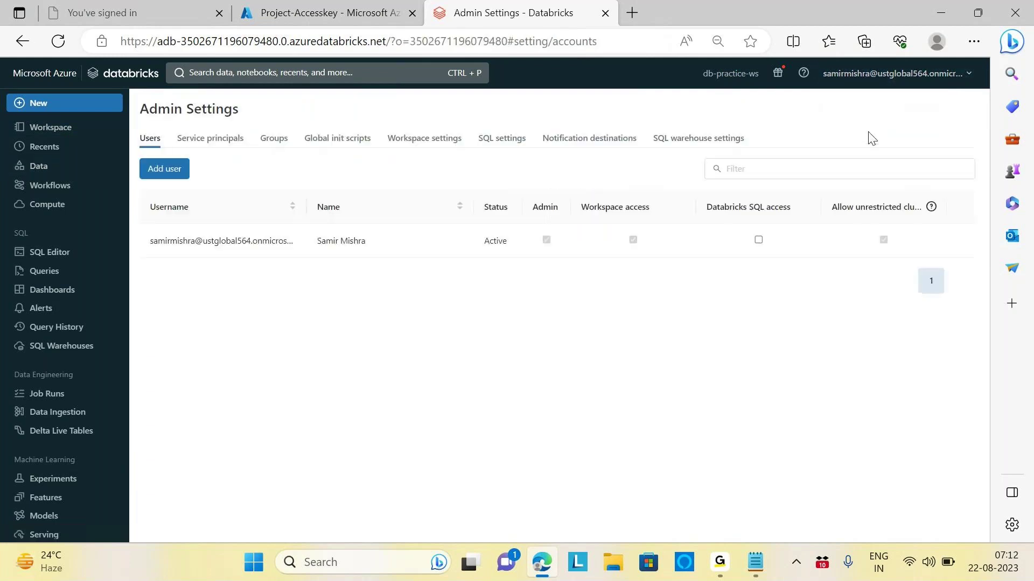
pyautogui.click(440, 140)
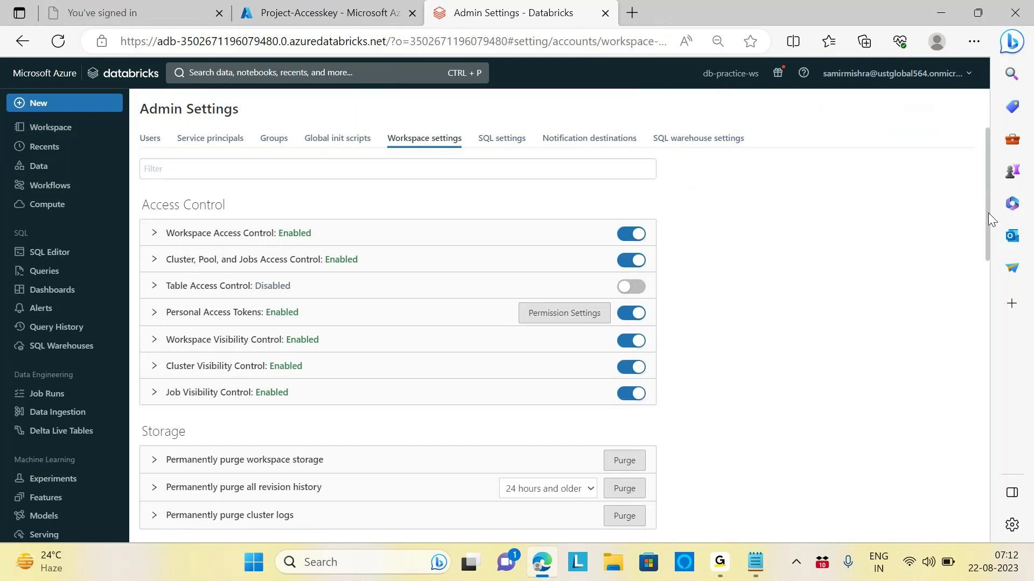
pyautogui.moveTo(987, 212); pyautogui.dragTo(1016, 474)
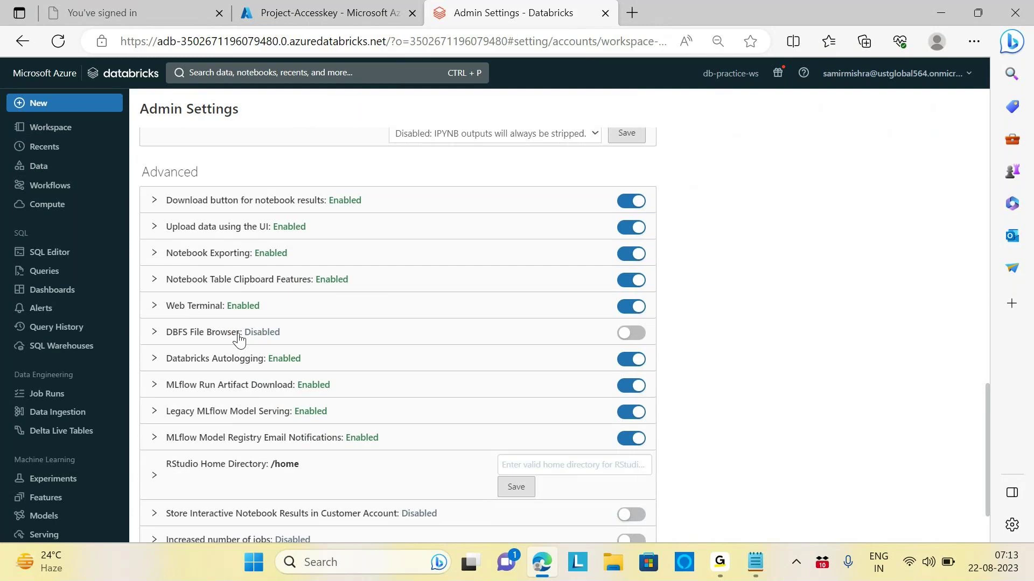
pyautogui.click(635, 334)
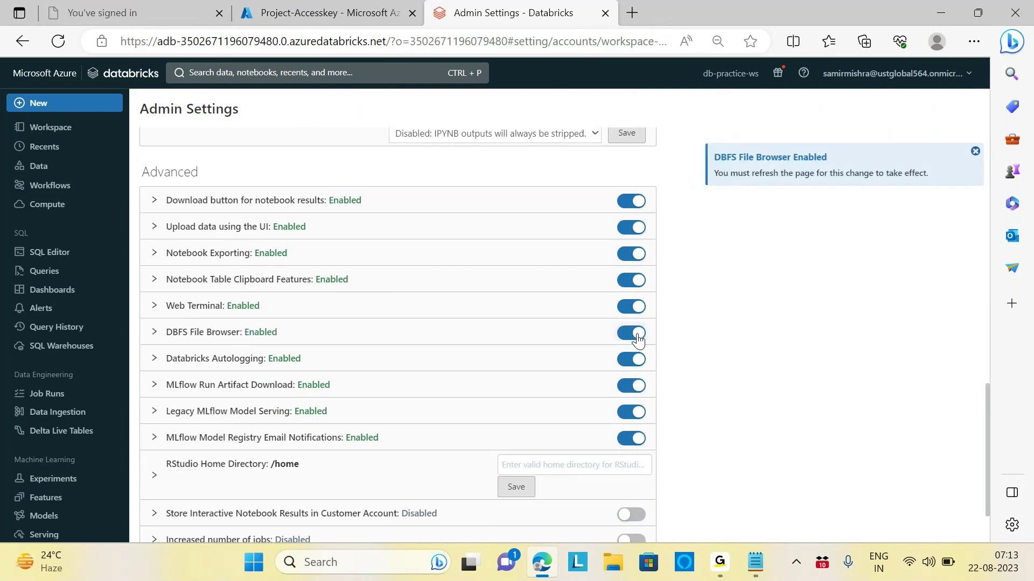
pyautogui.click(637, 336)
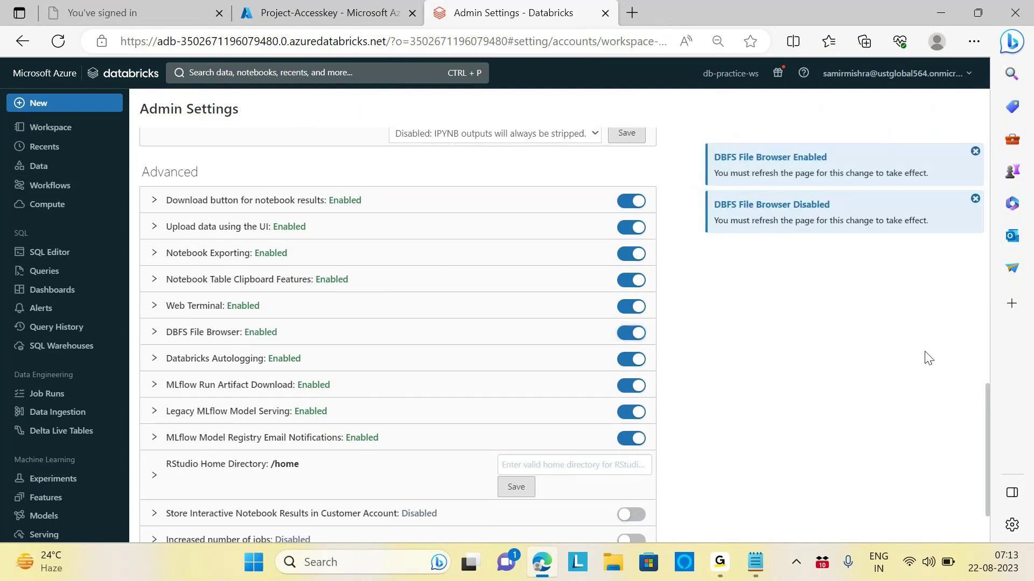
pyautogui.moveTo(987, 418); pyautogui.dragTo(971, 176)
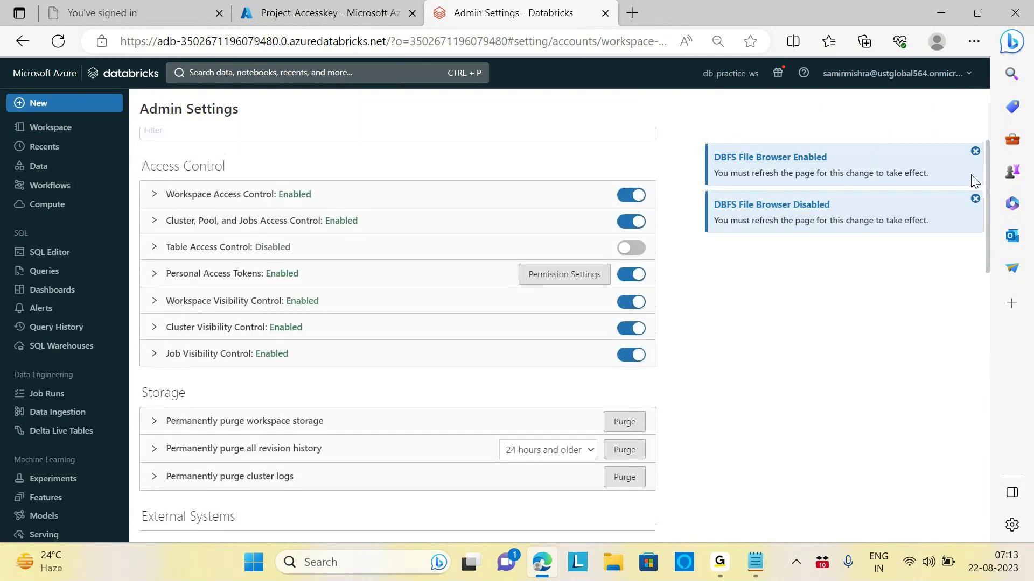
# Check the Data Explorer for a DBFS browsing option, review the options for adding data, and dismiss the DBFS File Browser notifications
pyautogui.click(42, 171)
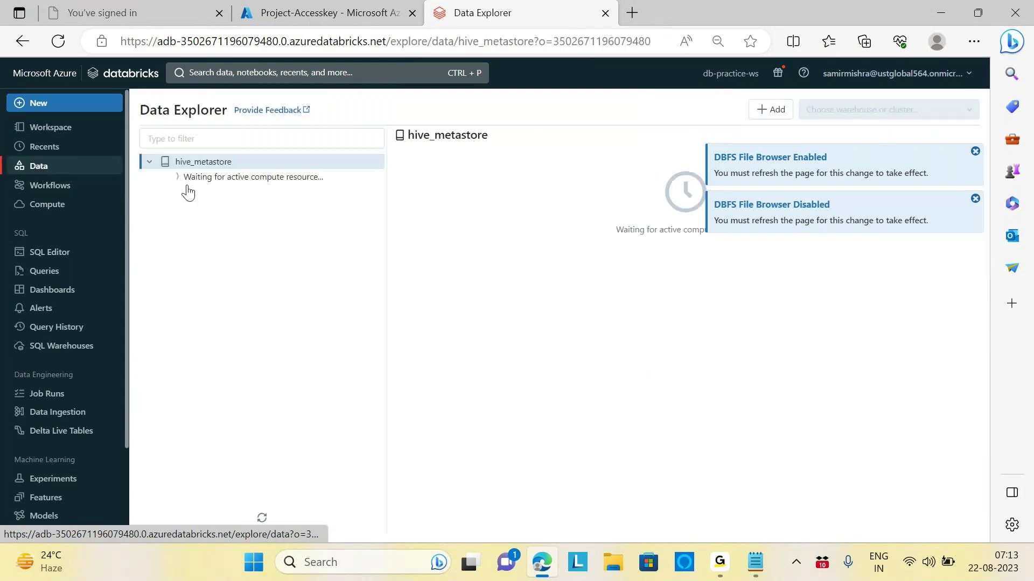
pyautogui.click(784, 118)
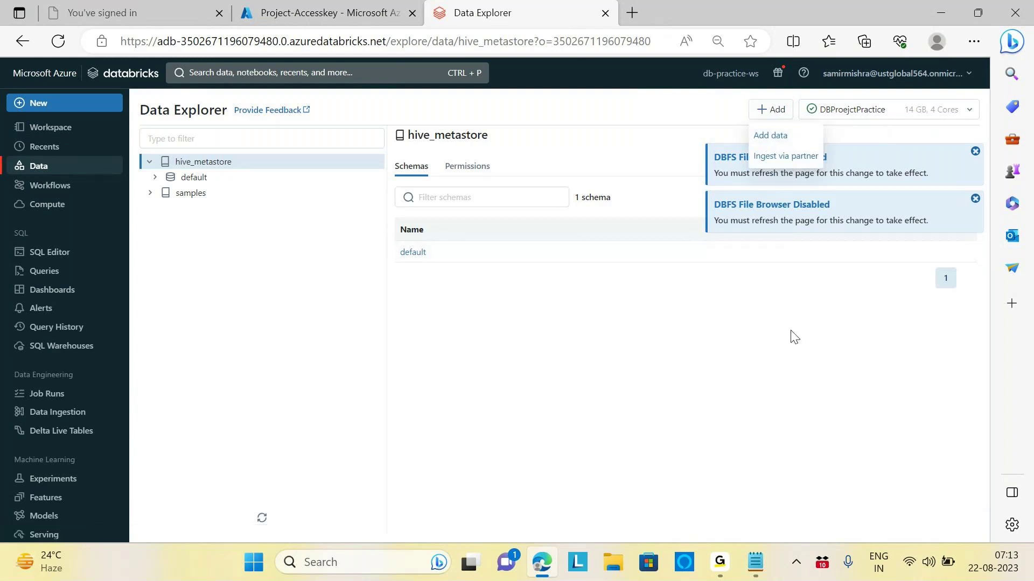
pyautogui.click(975, 152)
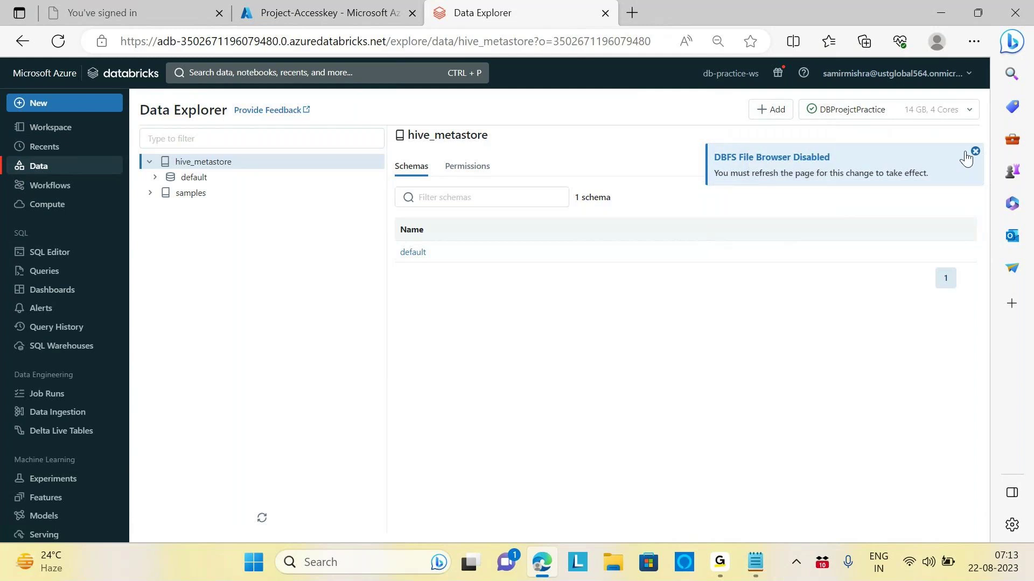
pyautogui.click(976, 151)
pyautogui.click(765, 112)
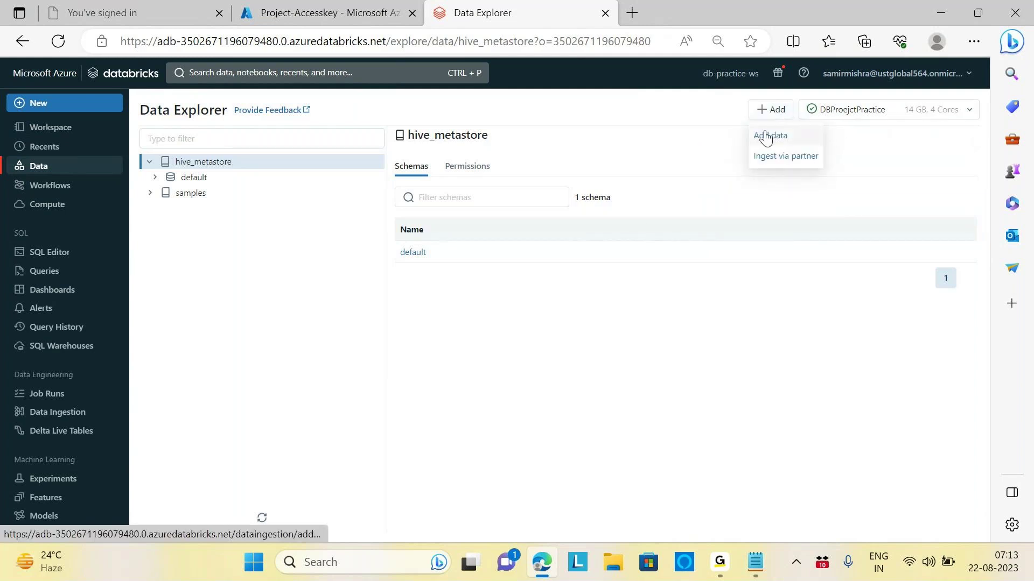
pyautogui.click(667, 109)
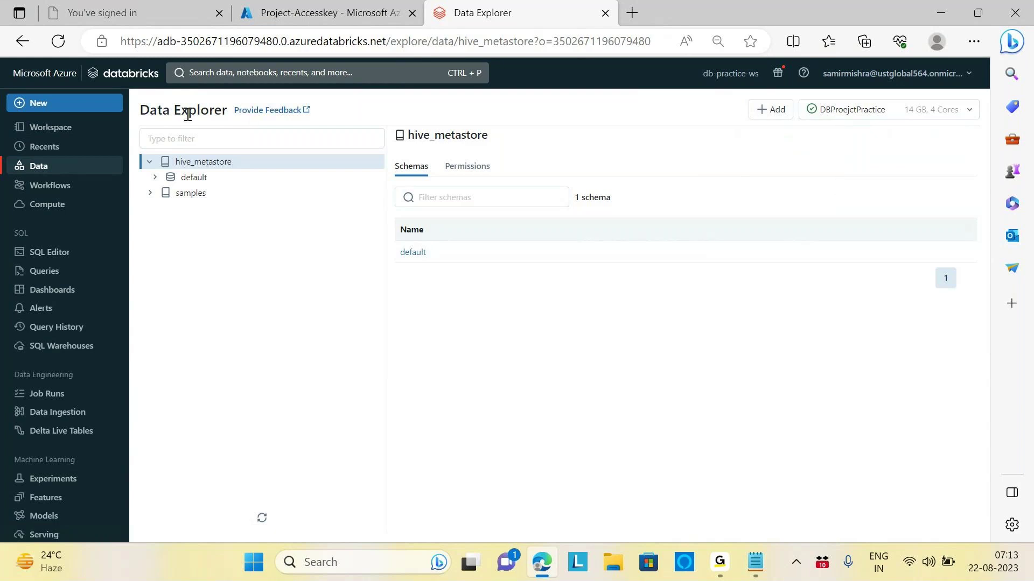
pyautogui.click(52, 174)
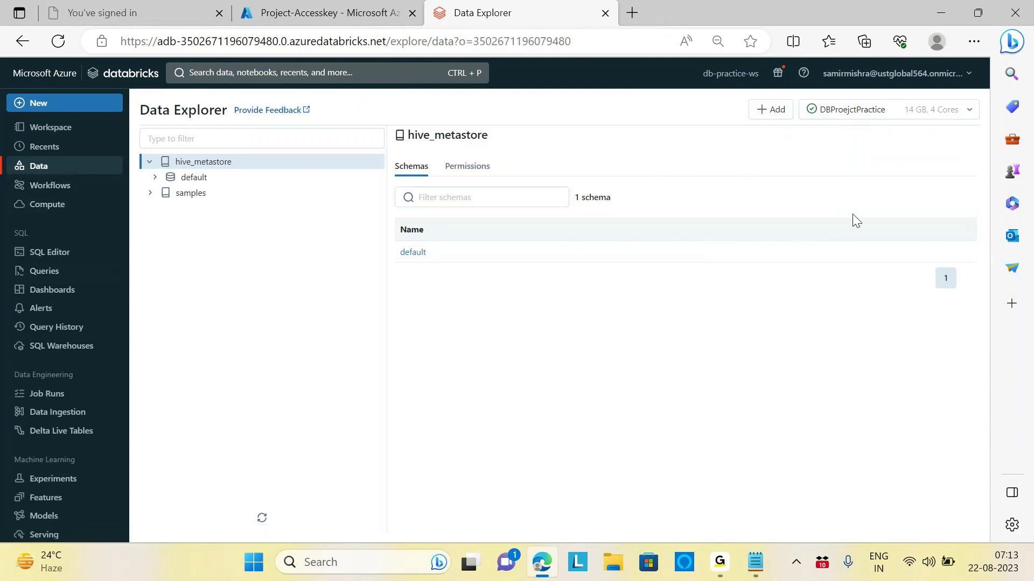
# Enable the DBFS File Browser in the advanced workspace settings of the admin settings
pyautogui.click(969, 74)
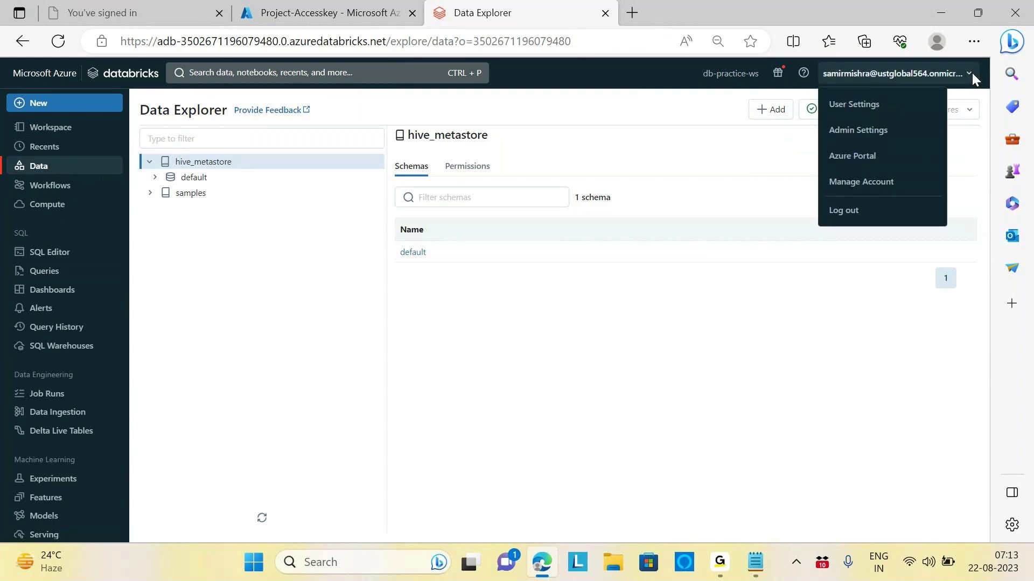
pyautogui.click(886, 142)
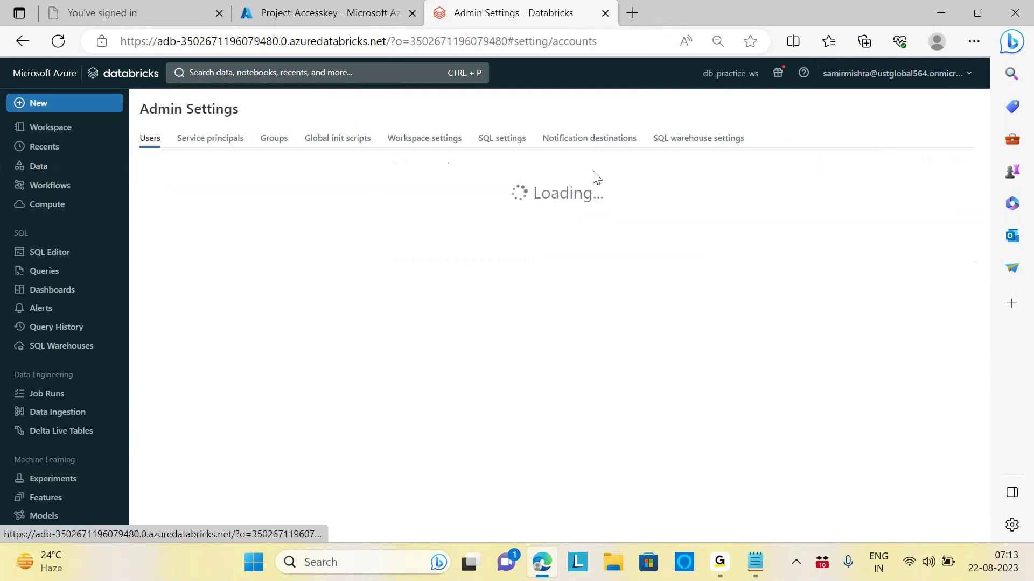
pyautogui.click(429, 151)
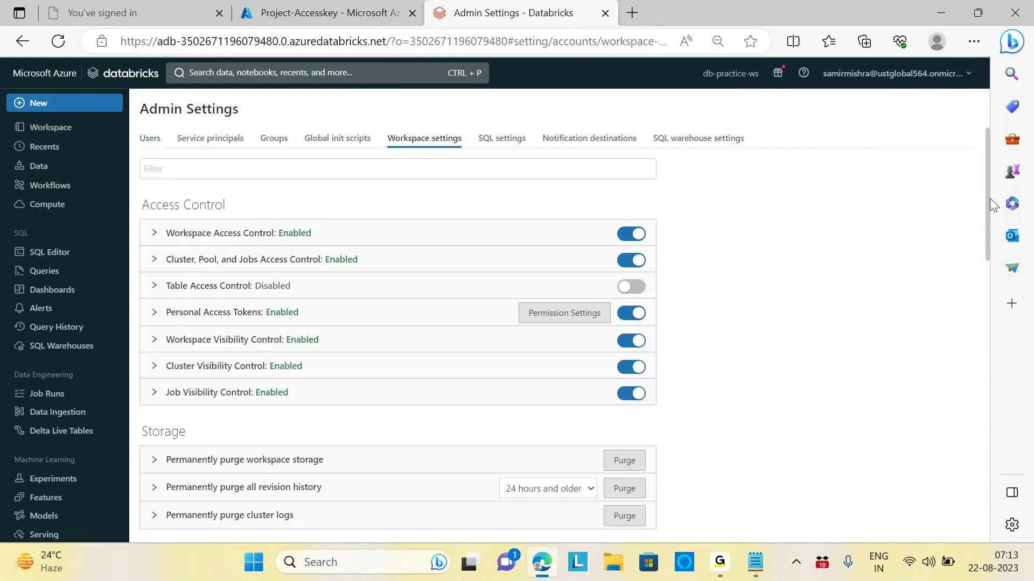
pyautogui.moveTo(985, 194); pyautogui.dragTo(1032, 466)
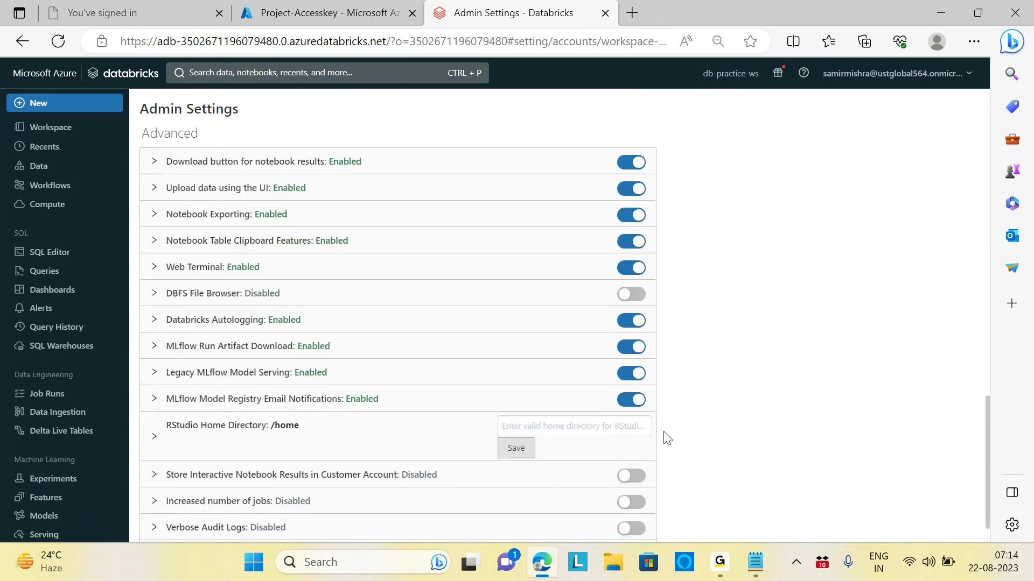
pyautogui.click(633, 295)
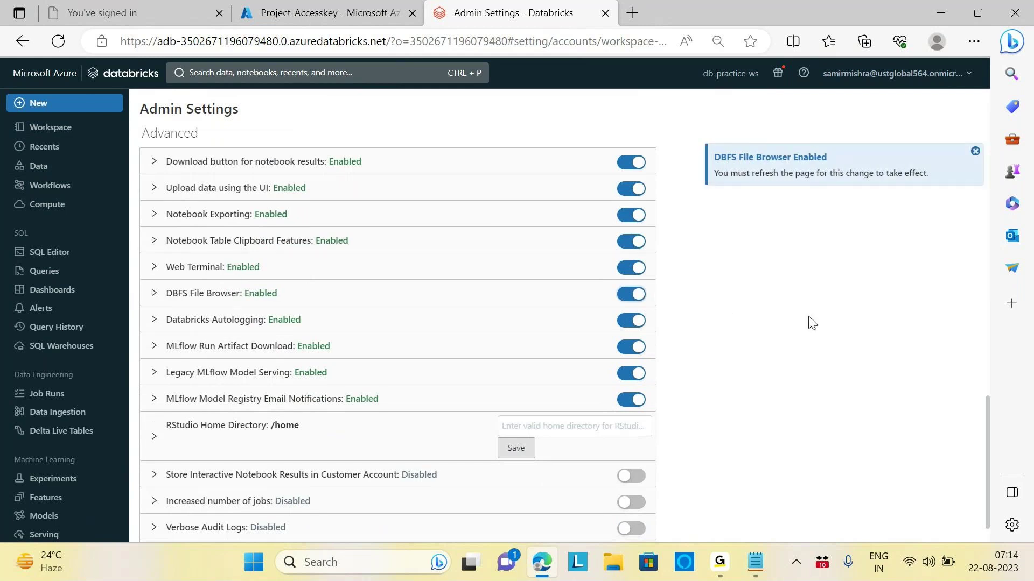
pyautogui.moveTo(988, 434); pyautogui.dragTo(947, 142)
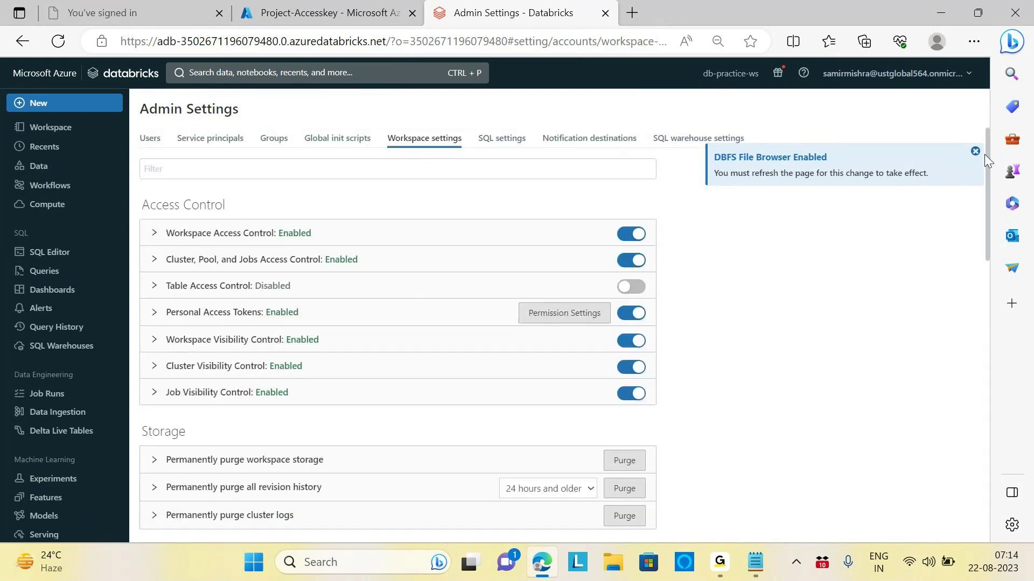
# Switch to the Azure portal, search for storage accounts, and open the projectdbdl account with the accounts list collapsed
pyautogui.click(312, 16)
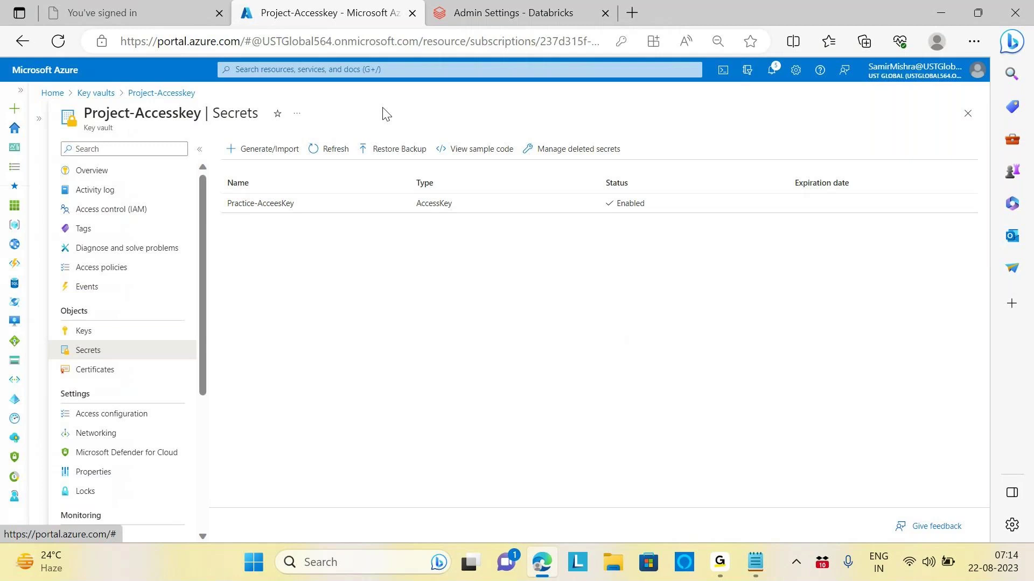
pyautogui.click(392, 70)
pyautogui.write('st')
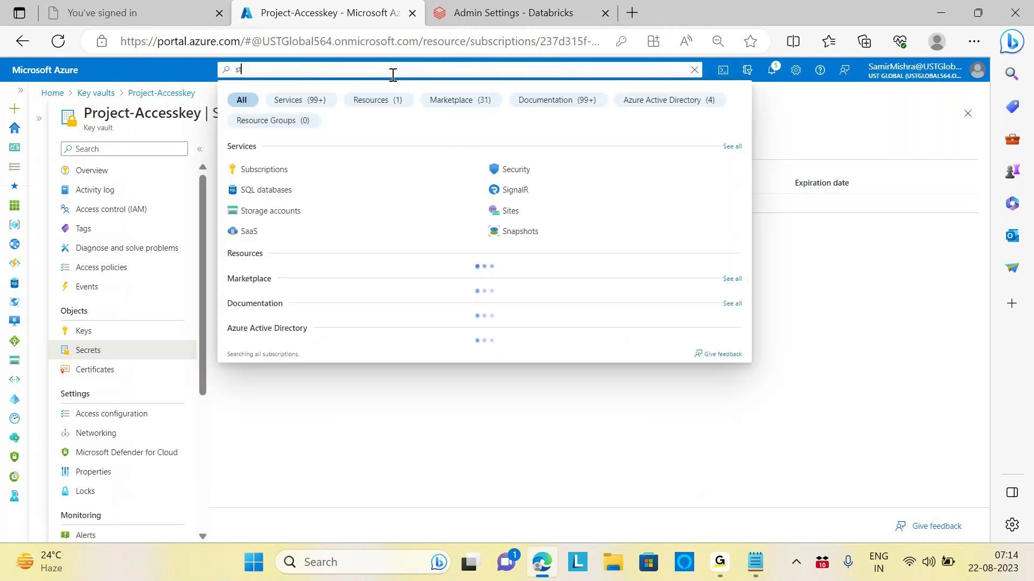
pyautogui.write('orage')
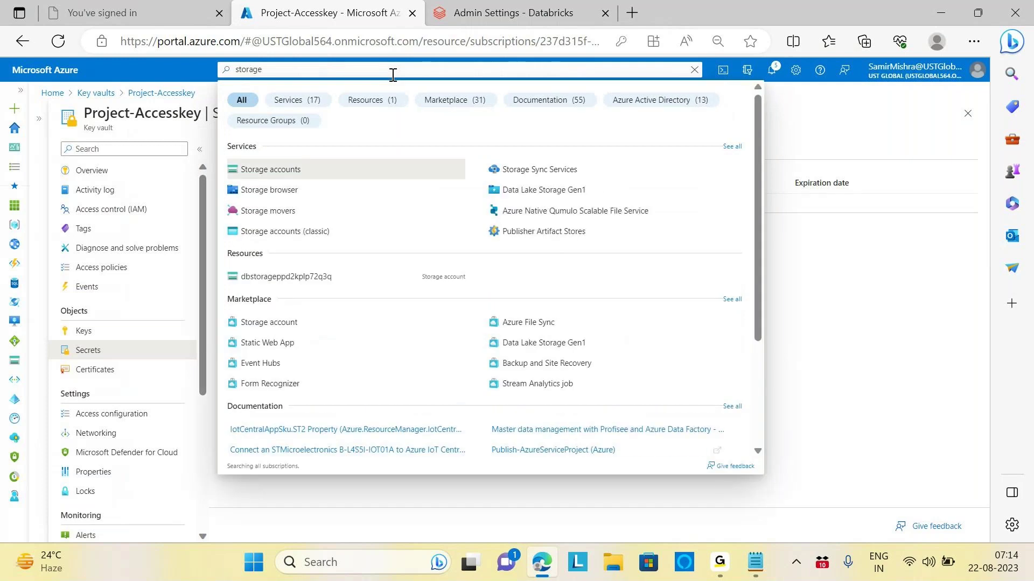
pyautogui.click(295, 171)
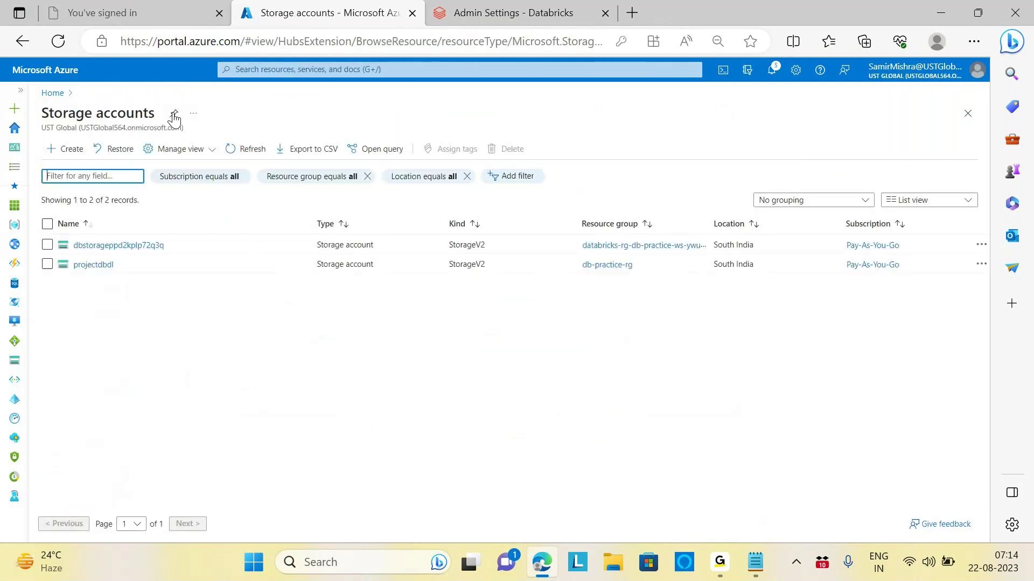
pyautogui.click(105, 265)
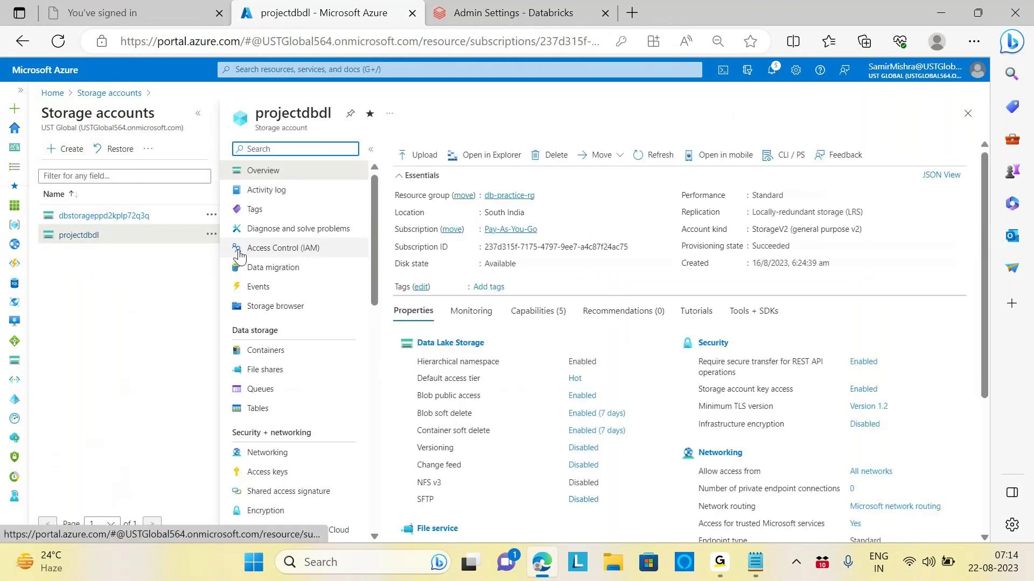
pyautogui.click(198, 114)
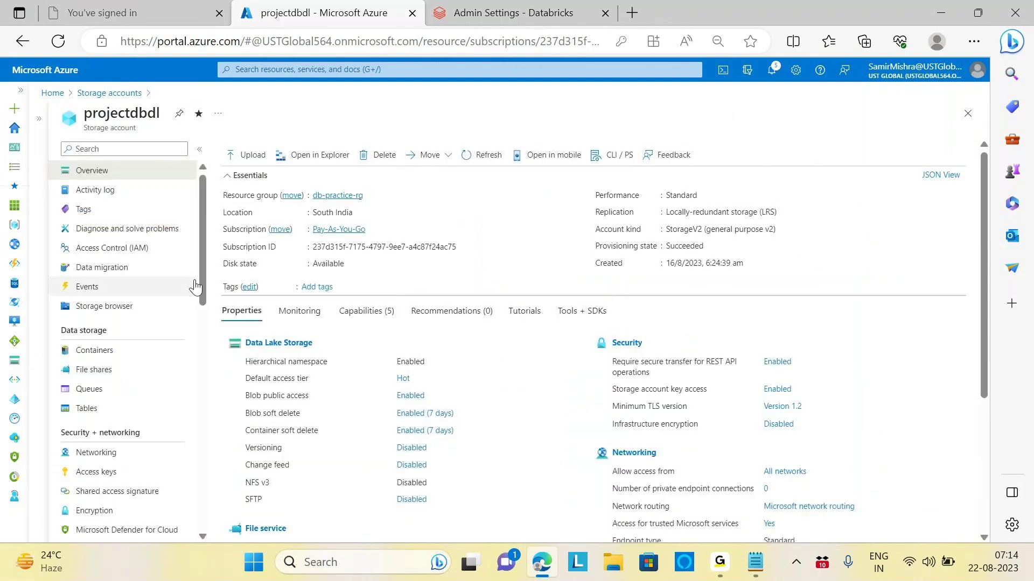
# Open the access keys of the projectdbdl storage account and reveal the key value of key1
pyautogui.scroll(-3, 194, 323)
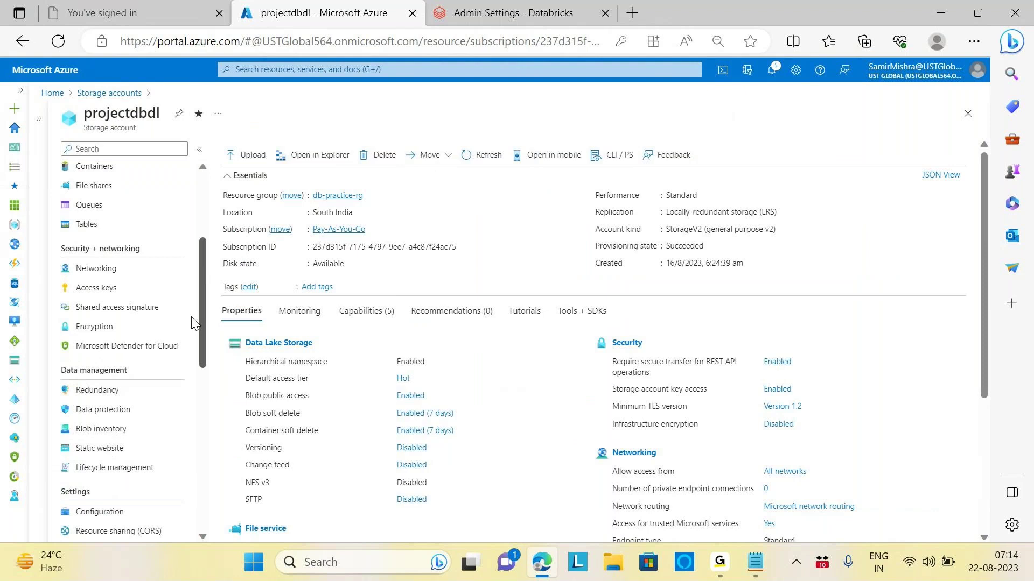
pyautogui.click(108, 287)
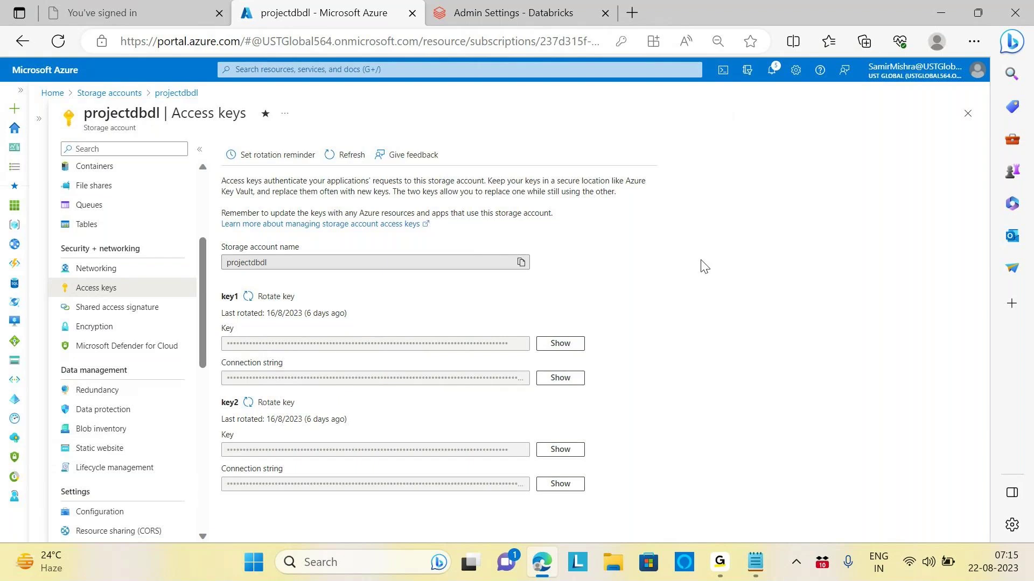
pyautogui.click(562, 345)
pyautogui.moveTo(227, 344); pyautogui.dragTo(525, 360)
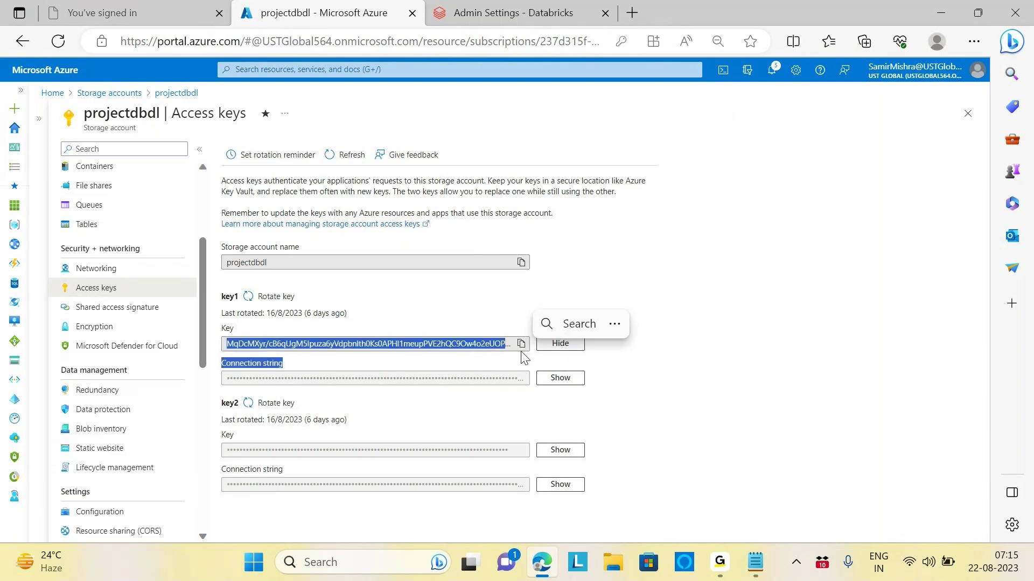
pyautogui.click(722, 263)
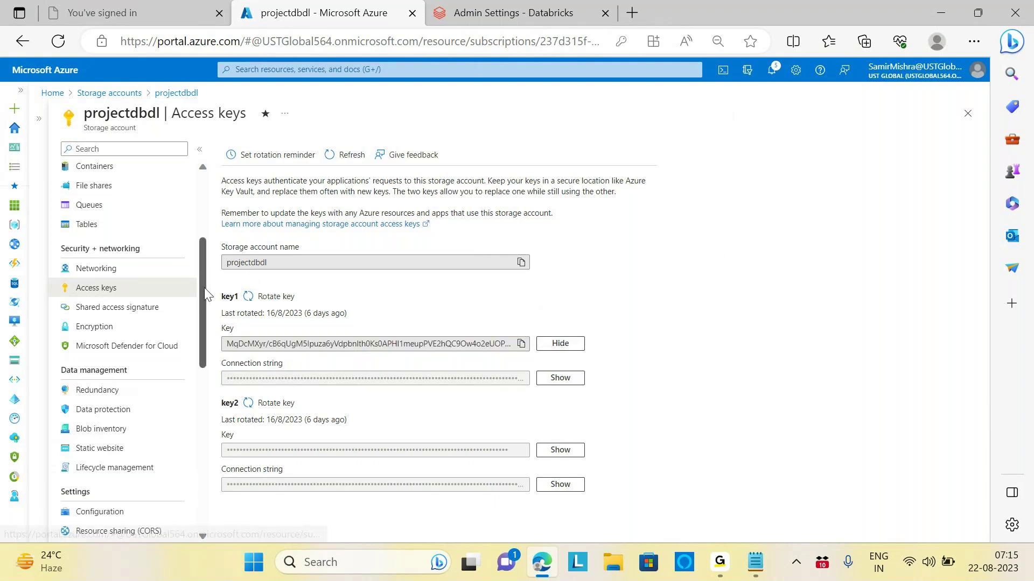
pyautogui.scroll(1, 202, 293)
pyautogui.moveTo(202, 294); pyautogui.dragTo(209, 216)
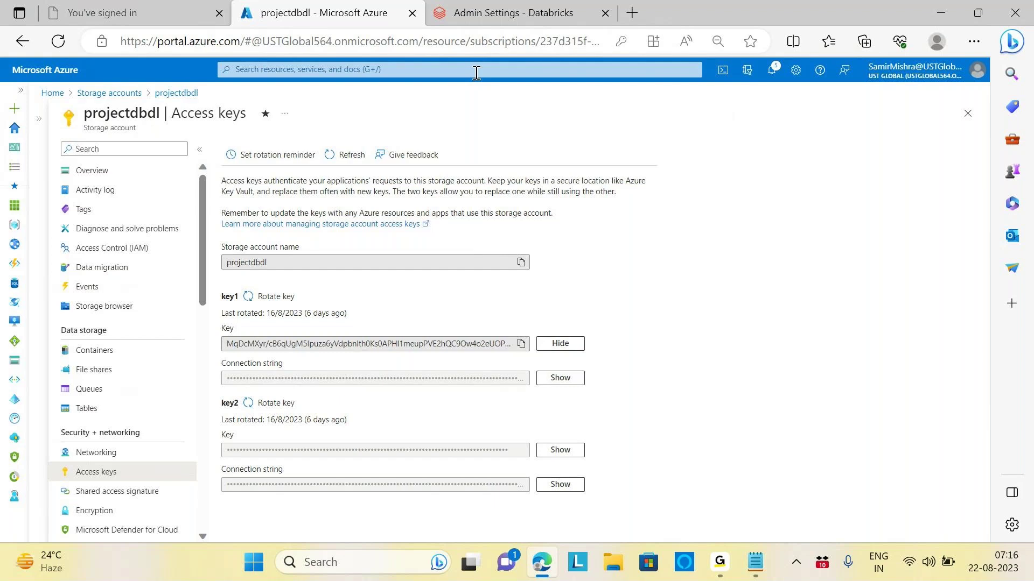
# Switch to the Databricks admin settings and check the DBFS File Browser setting in the Advanced section
pyautogui.click(519, 14)
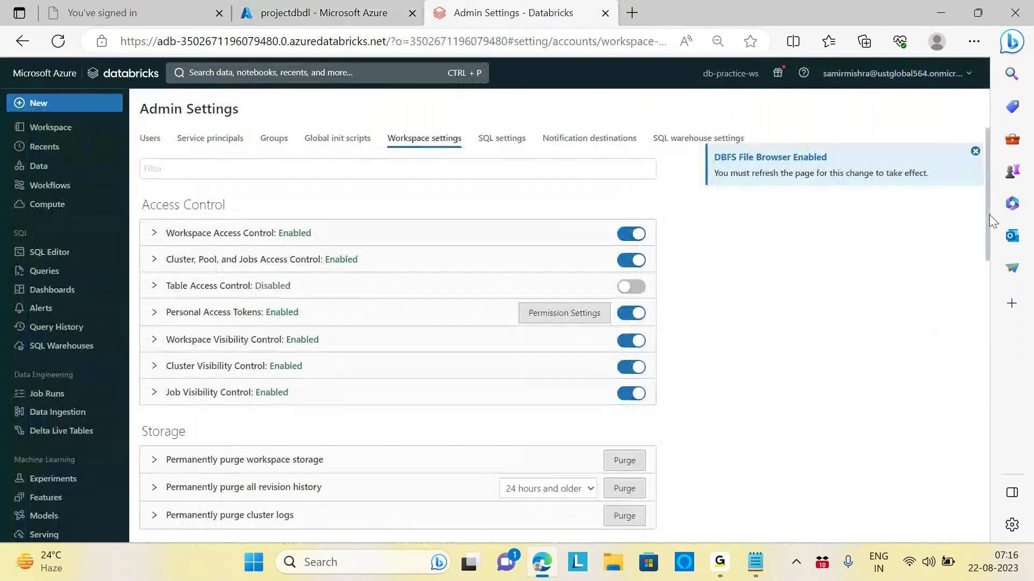
pyautogui.moveTo(989, 215); pyautogui.dragTo(1005, 468)
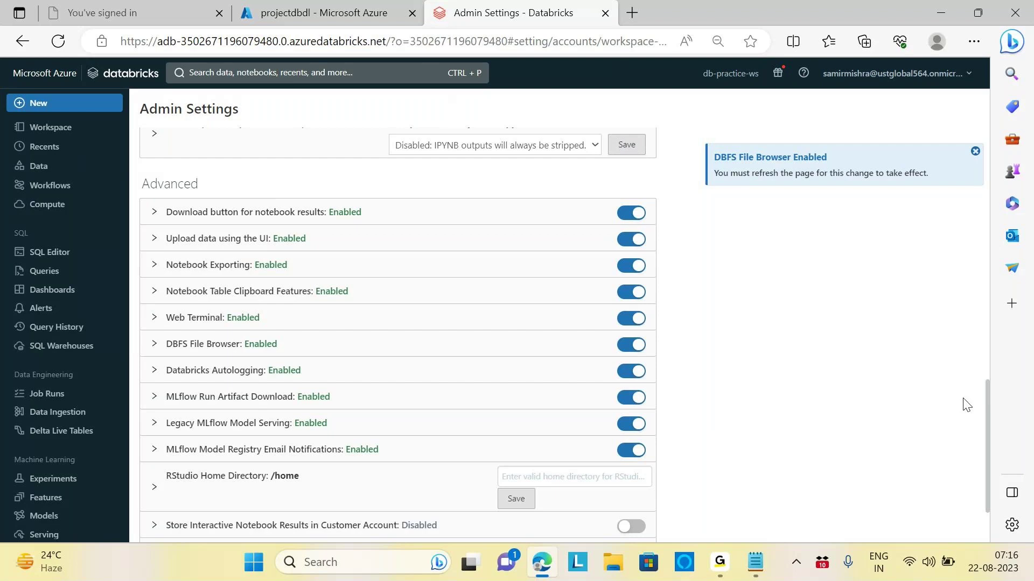
pyautogui.moveTo(971, 424); pyautogui.dragTo(1004, 65)
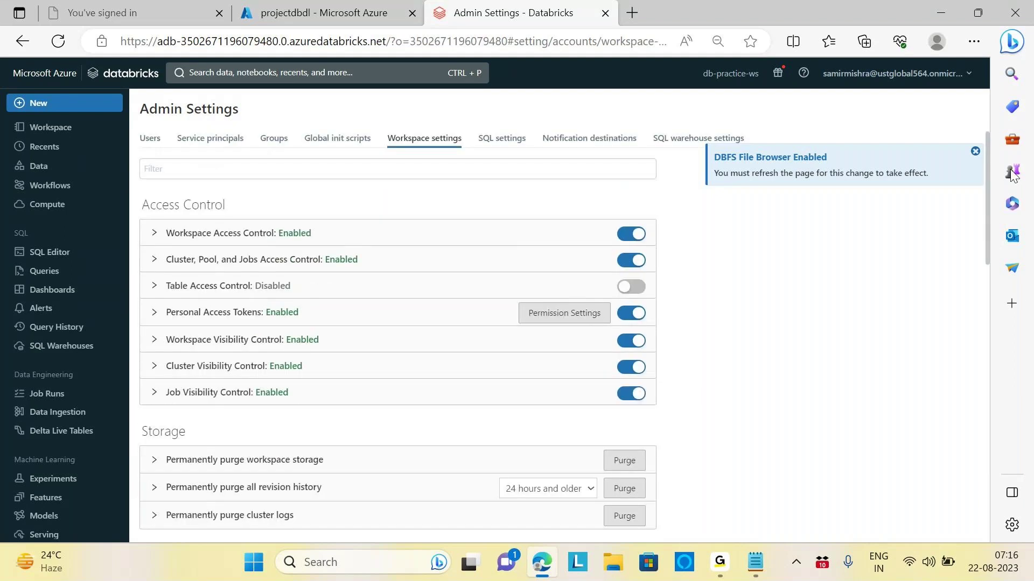
# Reduce the page zoom to 50% and look over the workspace settings down to the Advanced section
pyautogui.click(974, 41)
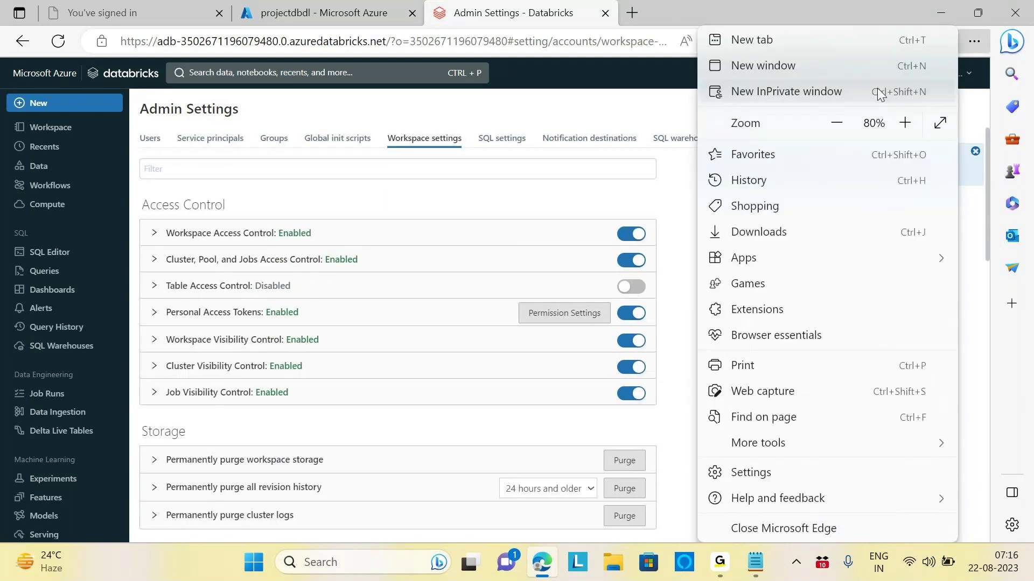
pyautogui.click(837, 123)
pyautogui.click(836, 122)
pyautogui.click(836, 123)
pyautogui.press('Escape')
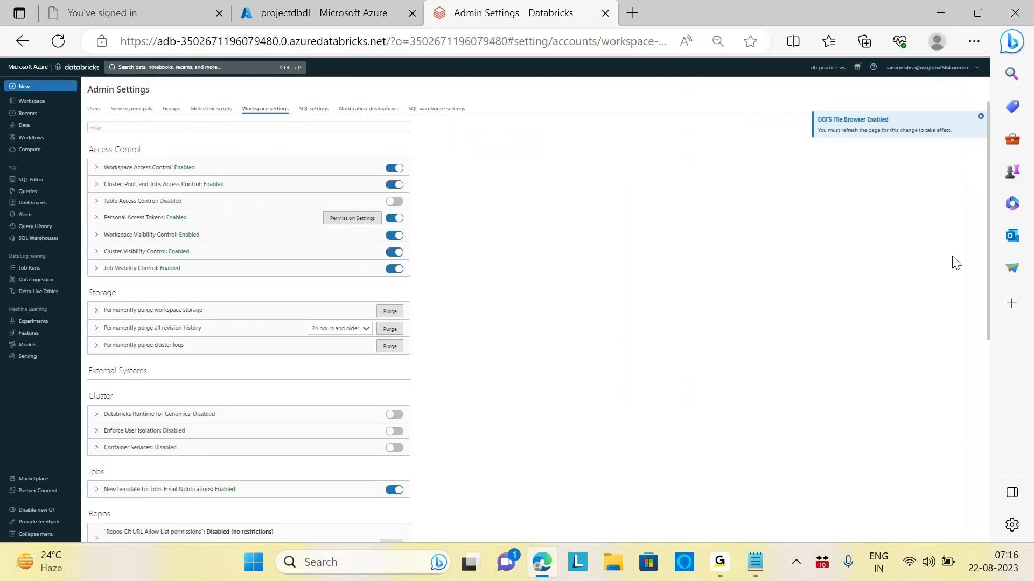
pyautogui.moveTo(987, 221); pyautogui.dragTo(994, 353)
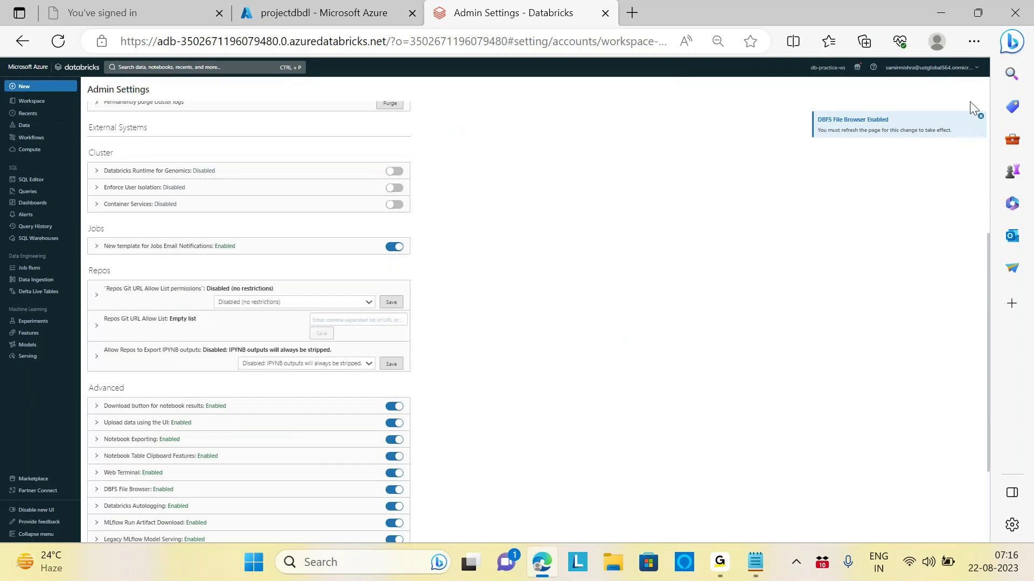
# Set the browser page zoom to 90%
pyautogui.click(974, 42)
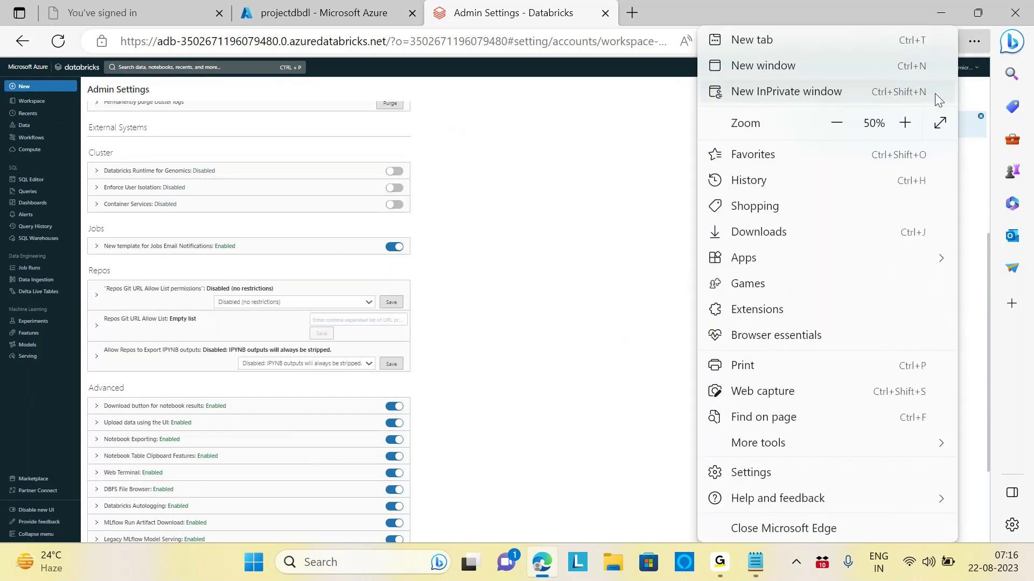
pyautogui.click(905, 123)
pyautogui.click(905, 122)
pyautogui.click(905, 123)
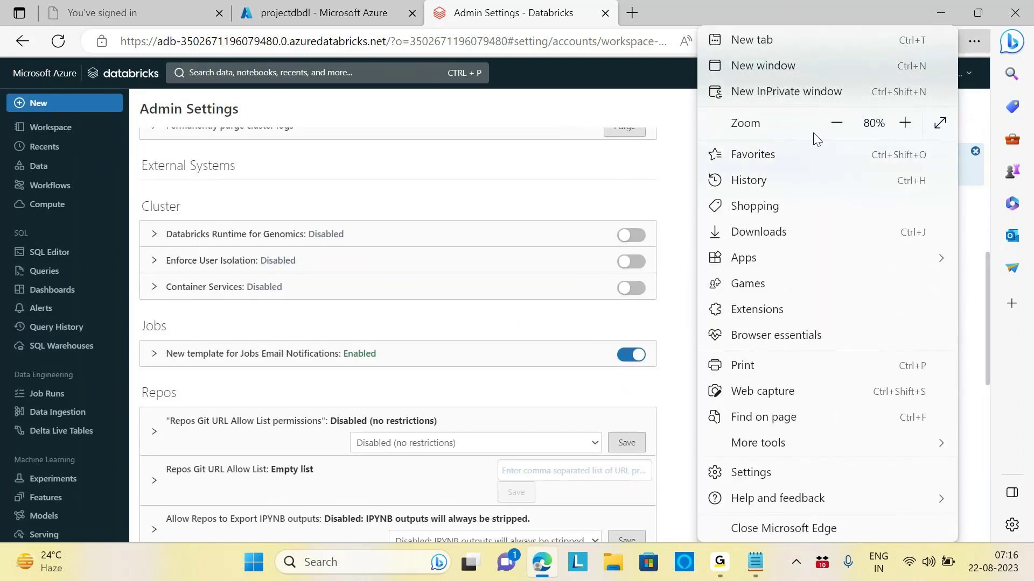
pyautogui.click(905, 123)
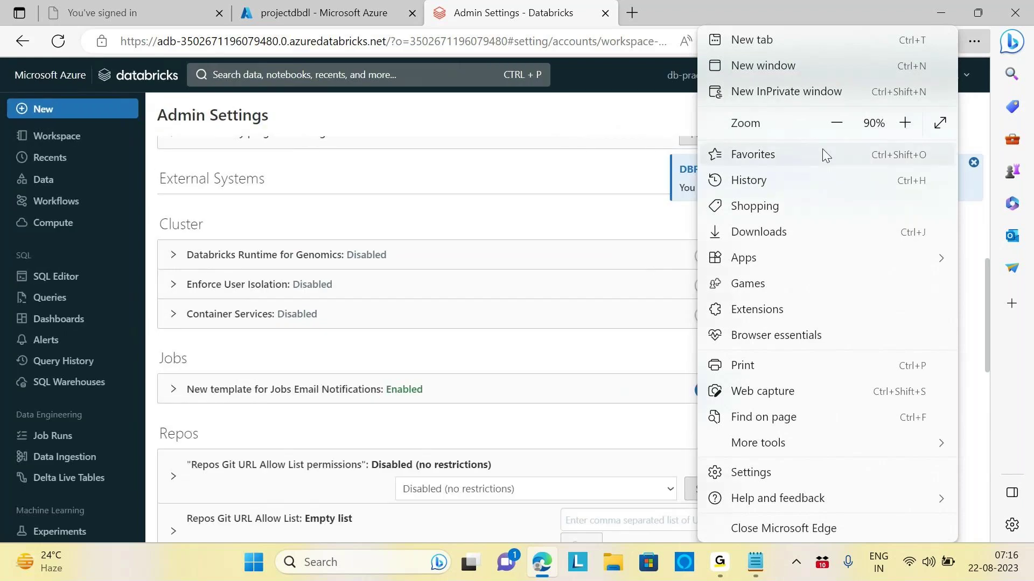
pyautogui.click(641, 222)
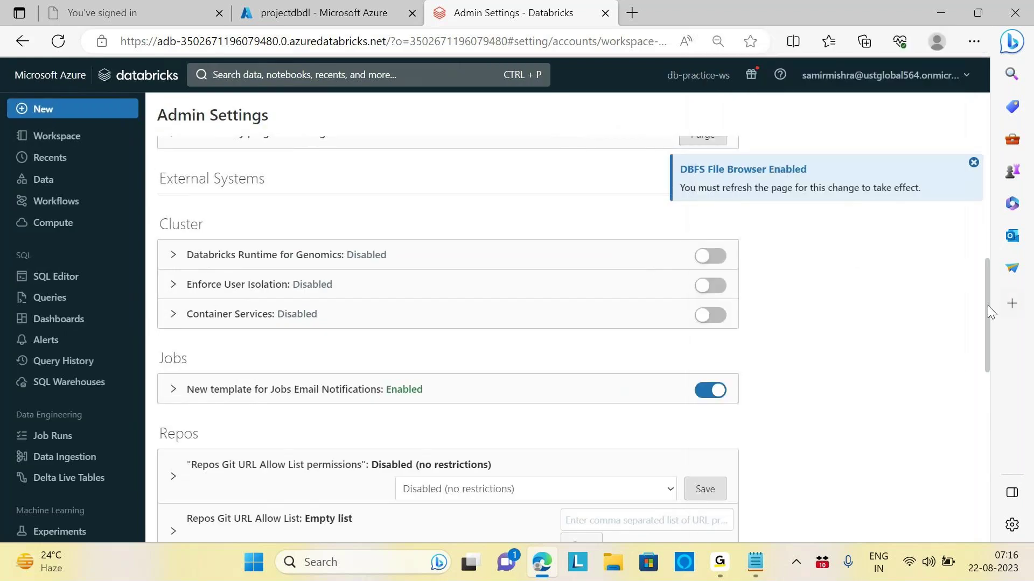
# Dismiss the DBFS File Browser notification and reload the admin settings to apply the change, checking the Advanced section
pyautogui.moveTo(988, 305); pyautogui.dragTo(990, 389)
pyautogui.click(974, 163)
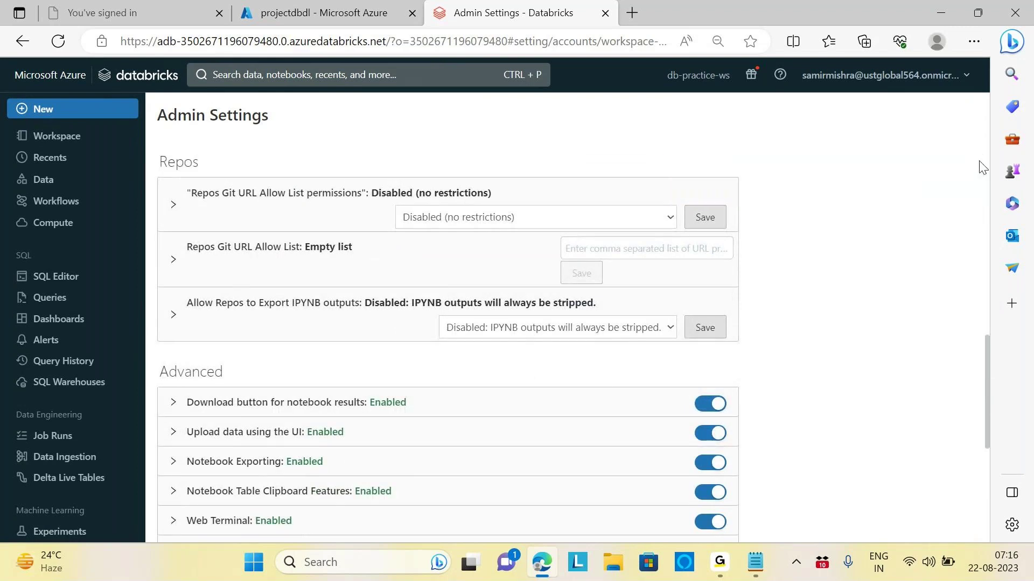
pyautogui.click(20, 45)
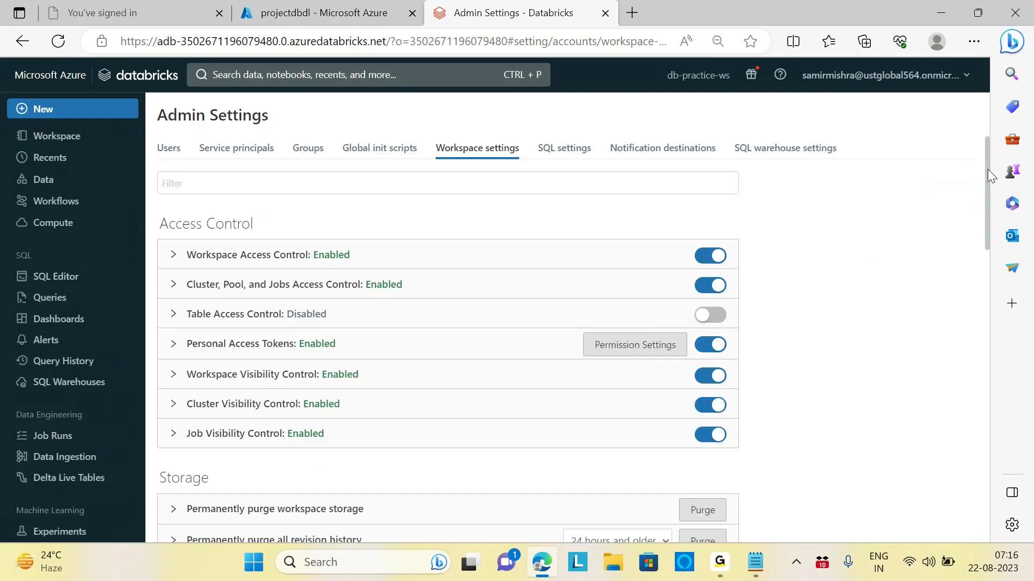
pyautogui.moveTo(987, 167); pyautogui.dragTo(1021, 411)
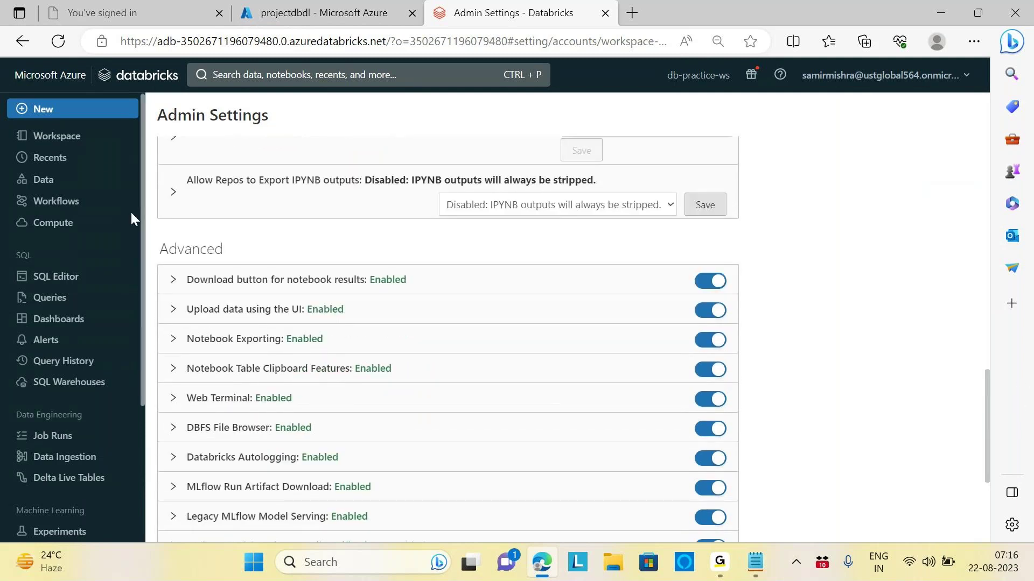
# Browse DBFS from the Data Explorer and view the options available for the FileStore folder
pyautogui.click(48, 190)
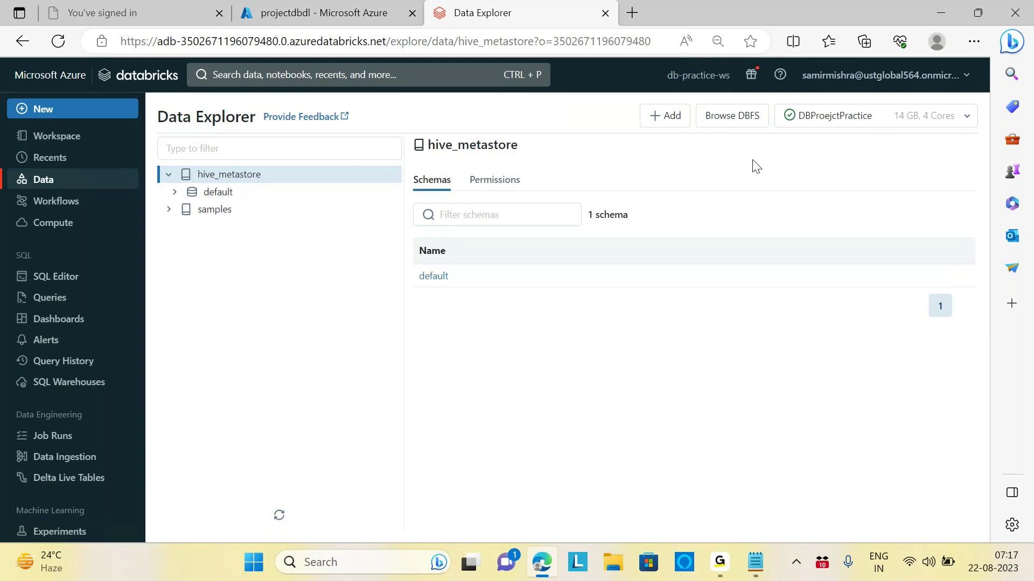
pyautogui.click(741, 123)
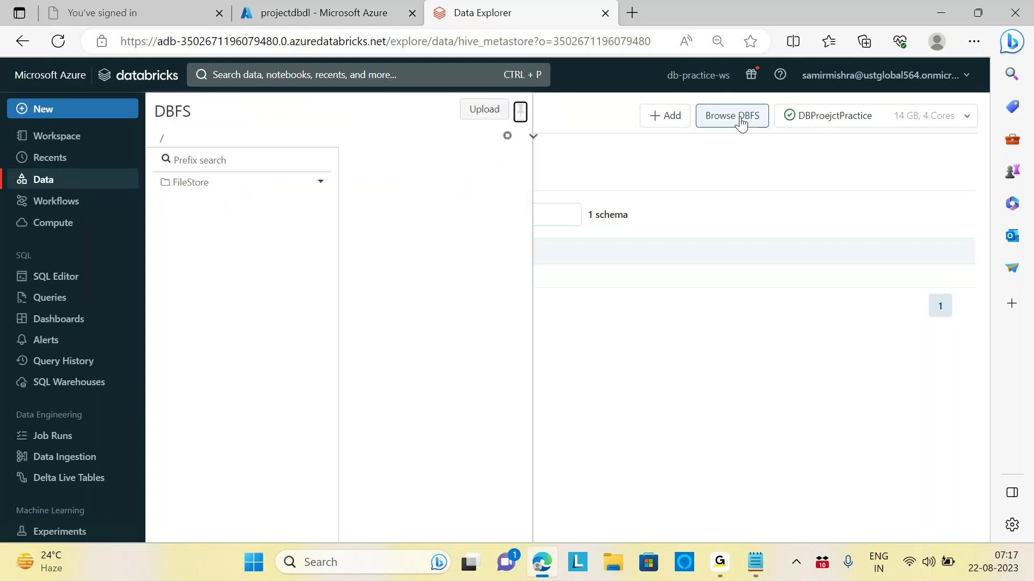
pyautogui.click(319, 185)
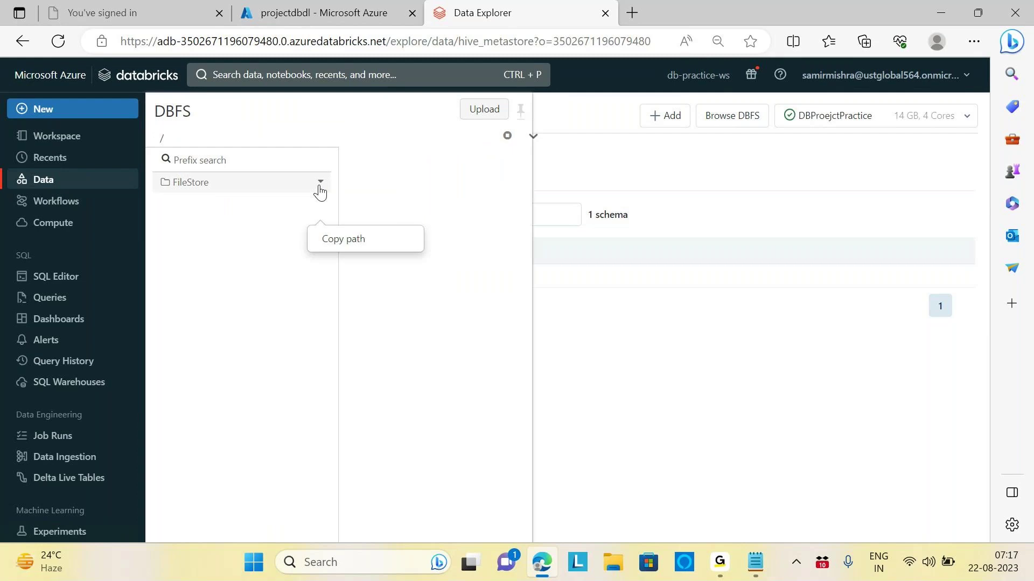
pyautogui.click(476, 219)
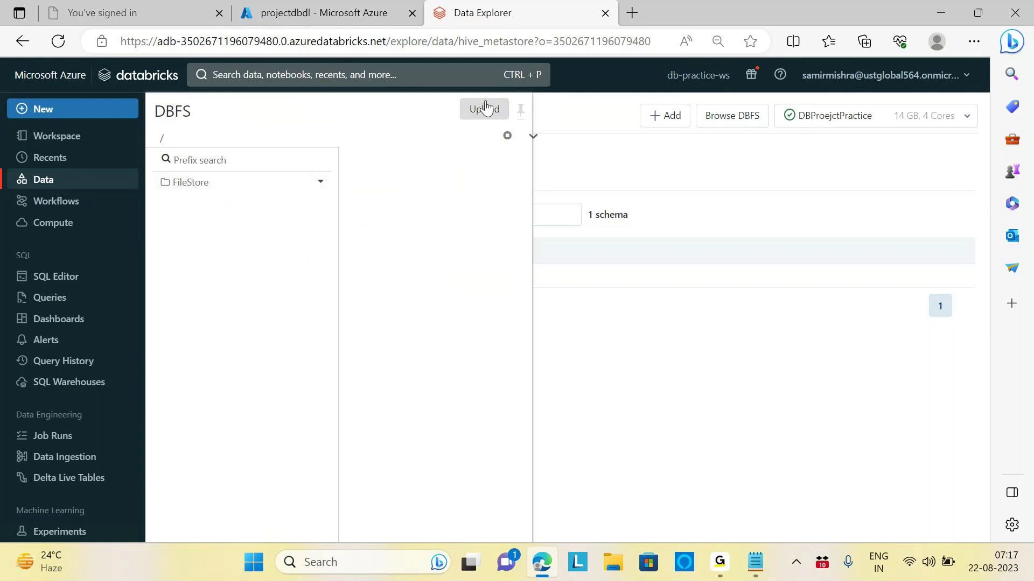
# Review the target directory selection and file area for uploading data to DBFS, and close without uploading anything
pyautogui.click(484, 110)
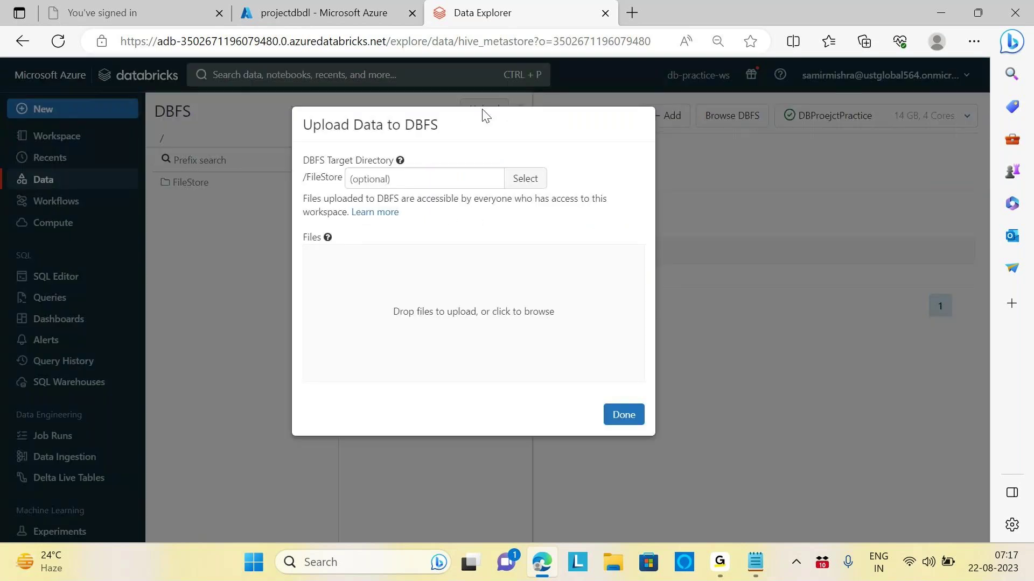
pyautogui.click(525, 179)
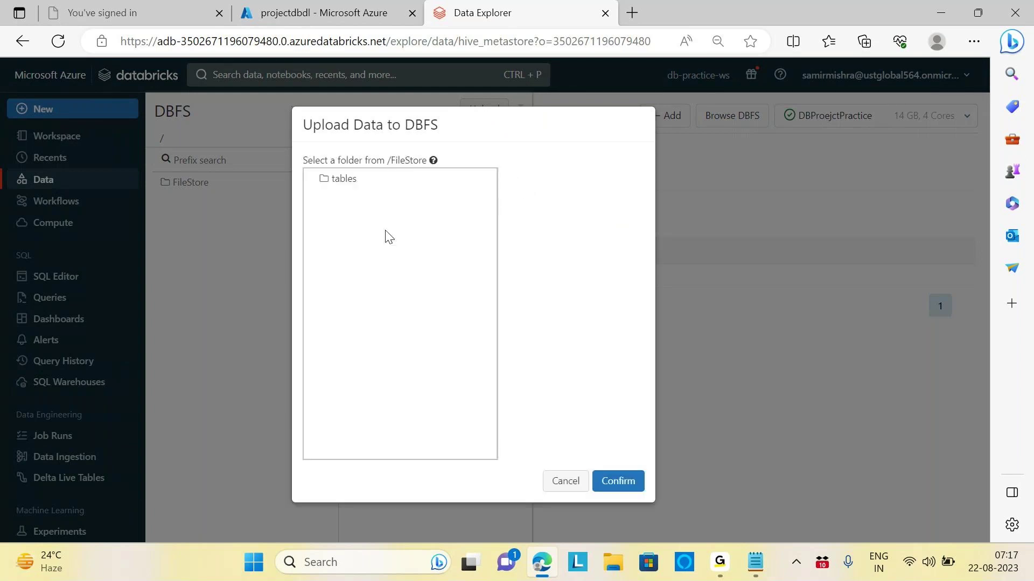
pyautogui.click(569, 482)
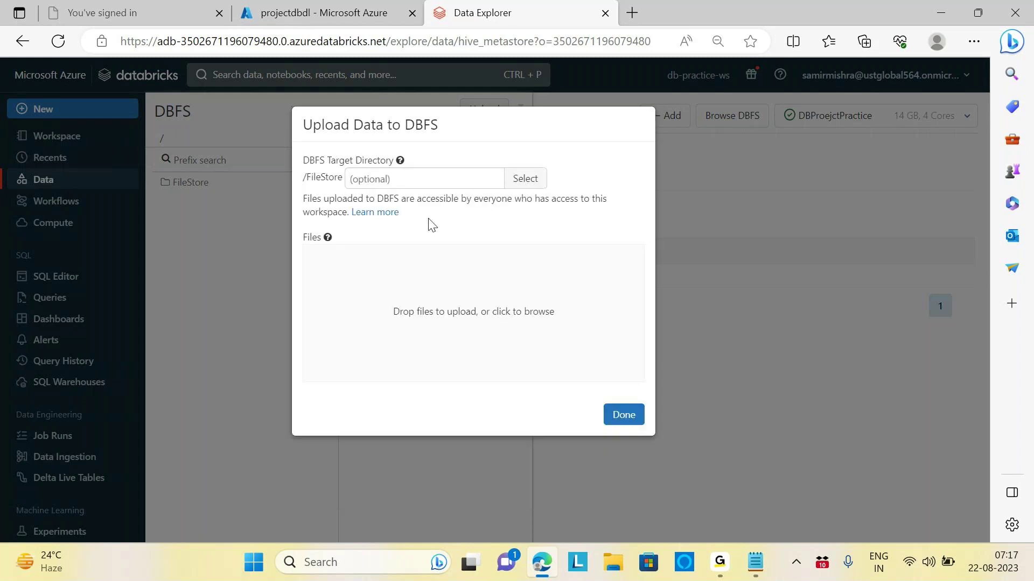
pyautogui.click(397, 178)
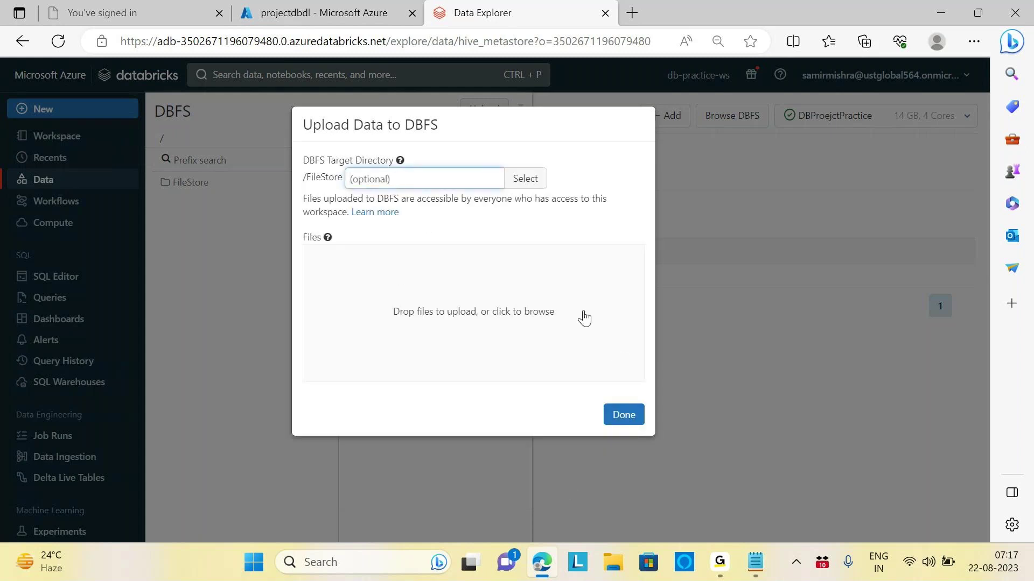
pyautogui.click(630, 415)
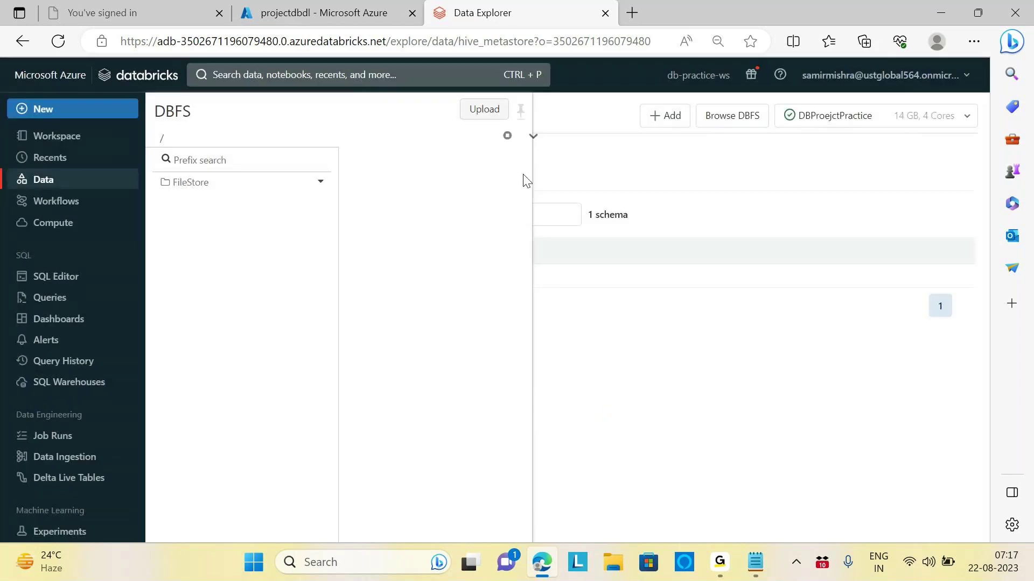